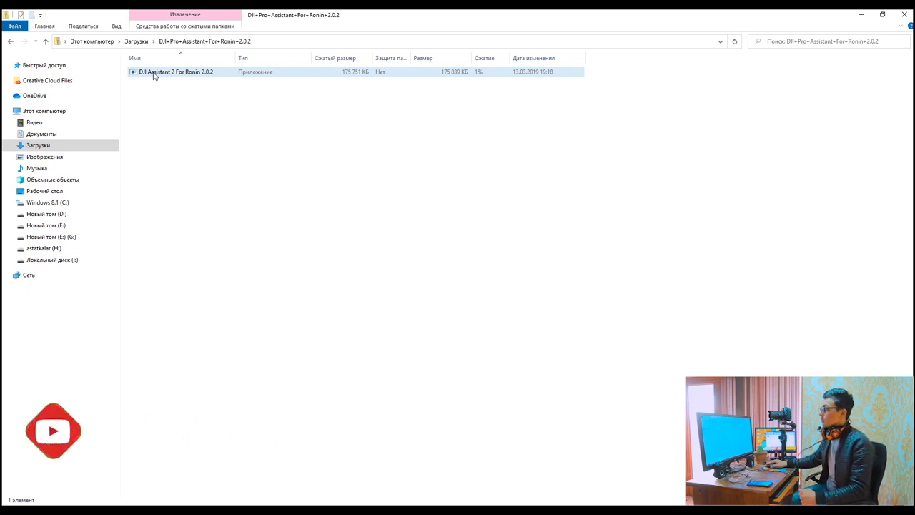
Launch the DJI Assistant 2 For Ronin 2.0.2 installer and allow it to run despite the SmartScreen warning.
left_click(153, 74)
double_click(147, 75)
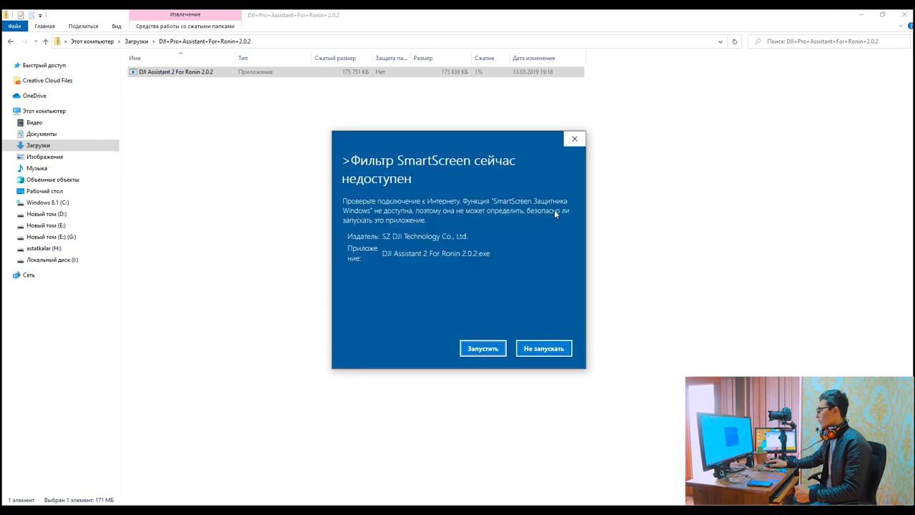
left_click(476, 349)
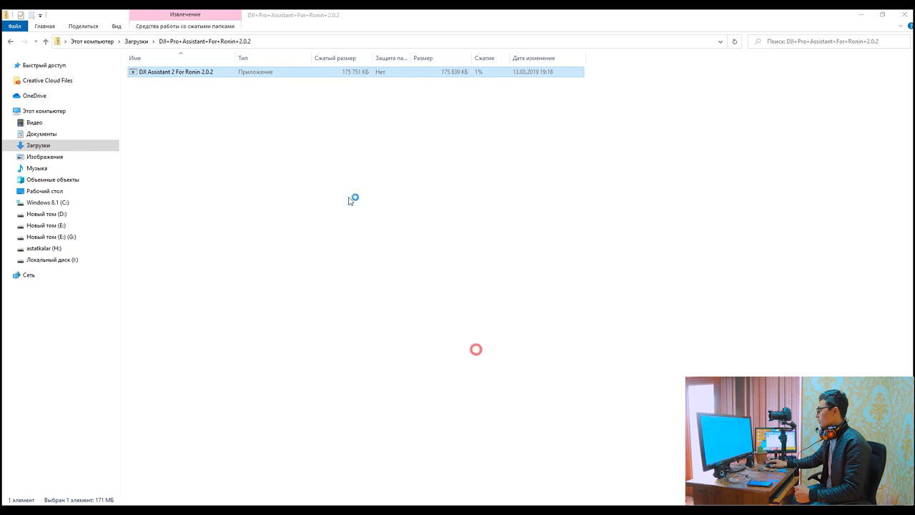
left_click(405, 331)
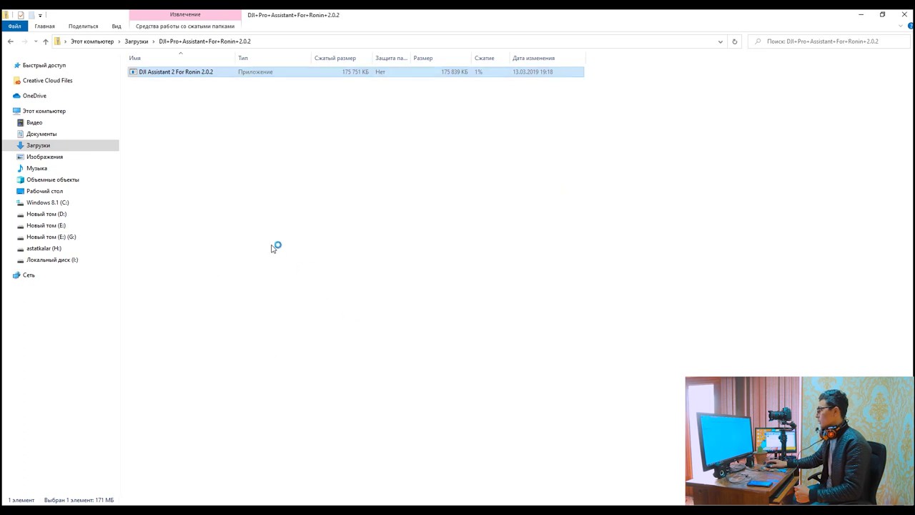
Accept the license agreement and install DJI Pro Assistant For Ronin with a desktop shortcut.
left_click(362, 309)
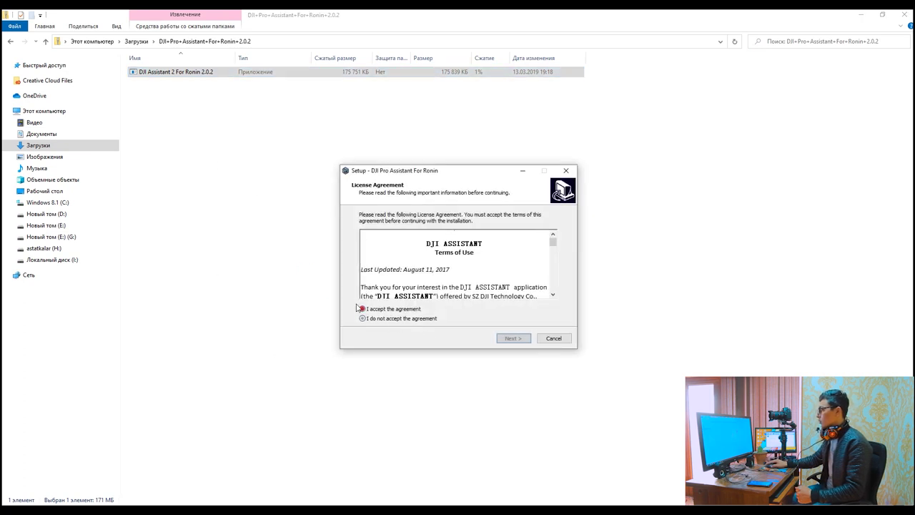
left_click(507, 341)
left_click(509, 339)
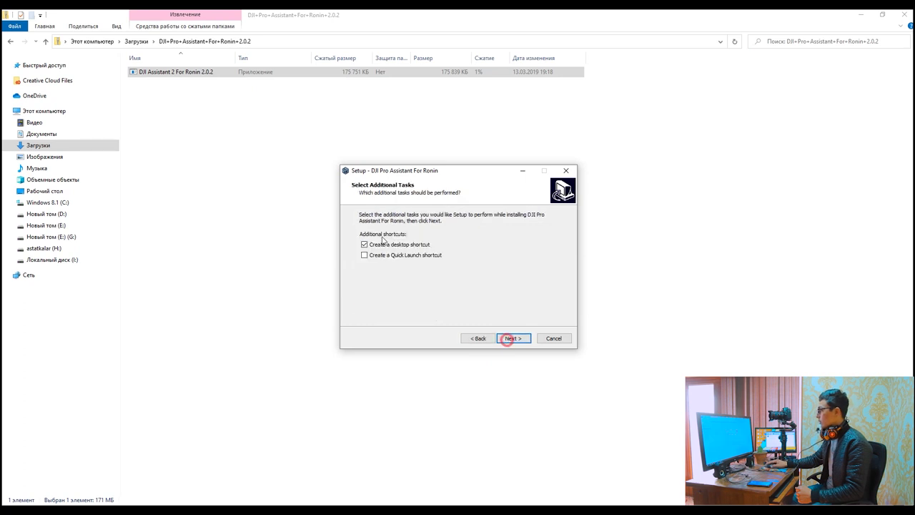
left_click(514, 340)
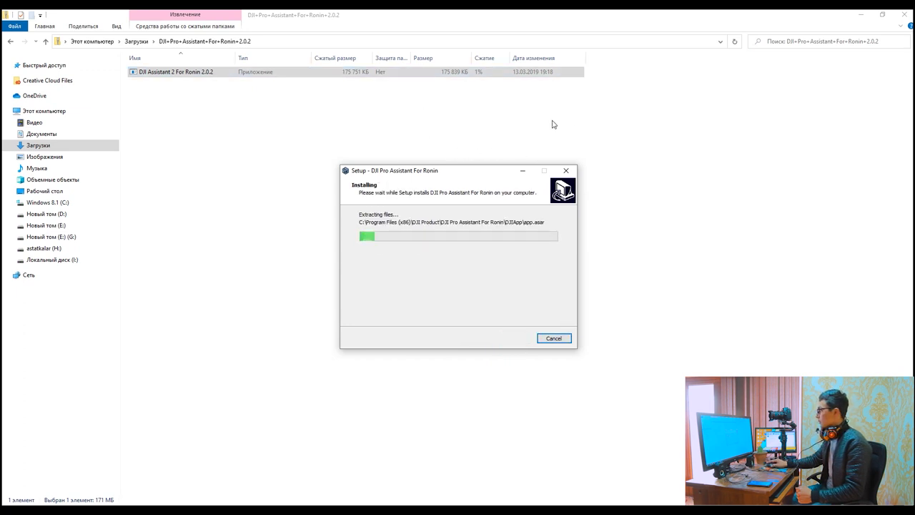
Finish the setup with DJI Pro Assistant For Ronin set to launch, and reposition its shortcut on the cleared desktop.
left_click(859, 15)
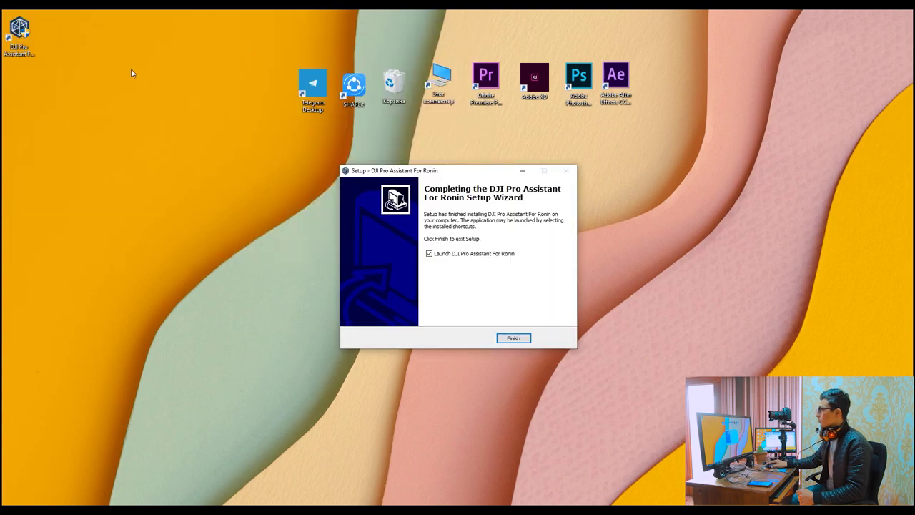
left_click(512, 339)
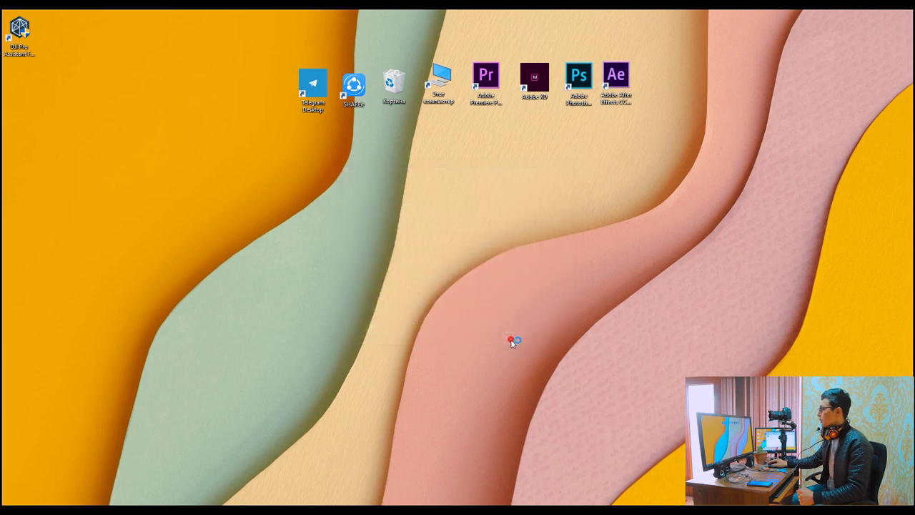
left_click_drag(15, 24, 48, 38)
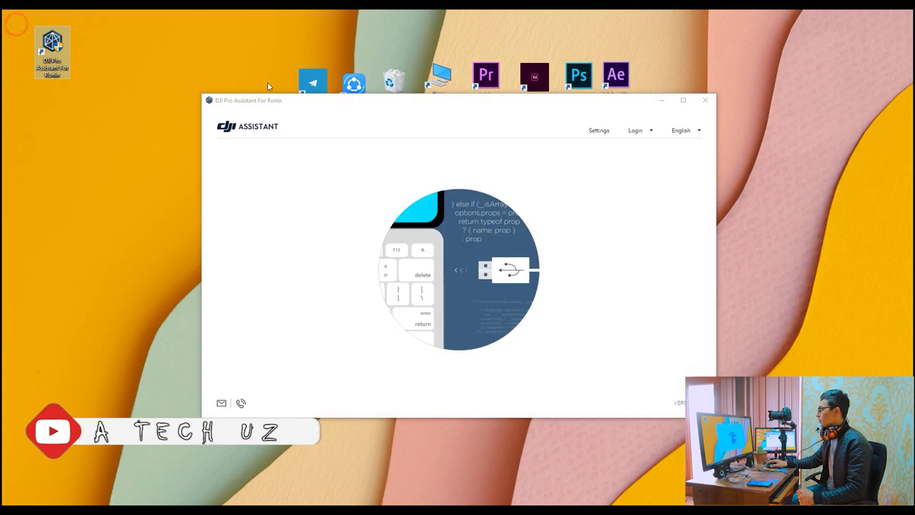
Read through the Terms of Use and agree to both the terms and the DJI Privacy Policy.
scroll(476, 270, "down", 20)
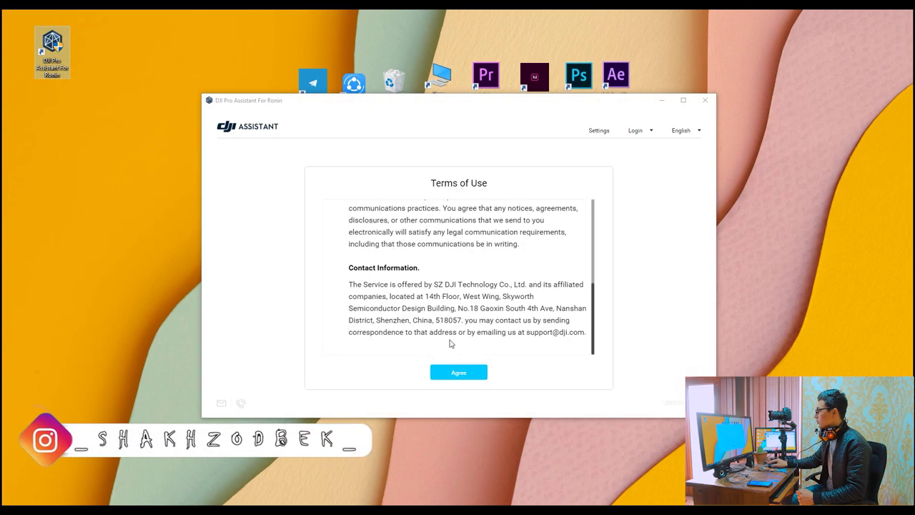
left_click(455, 372)
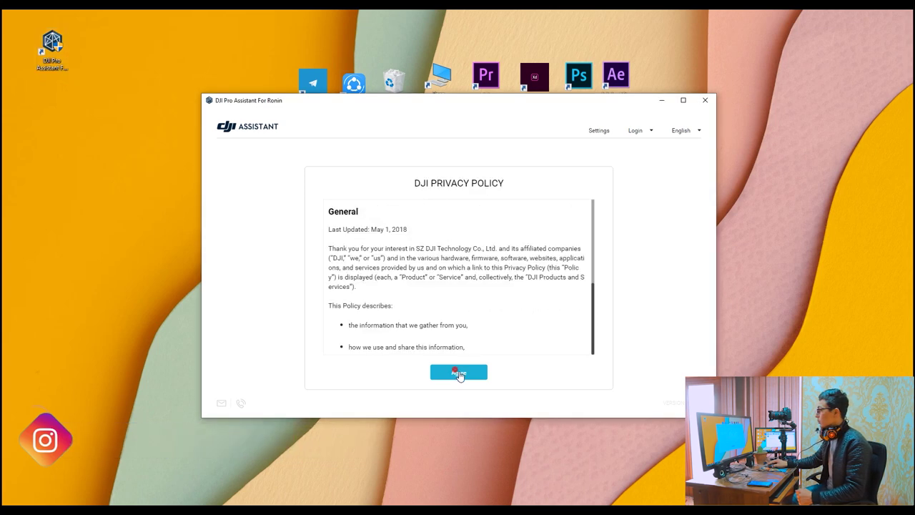
left_click(458, 373)
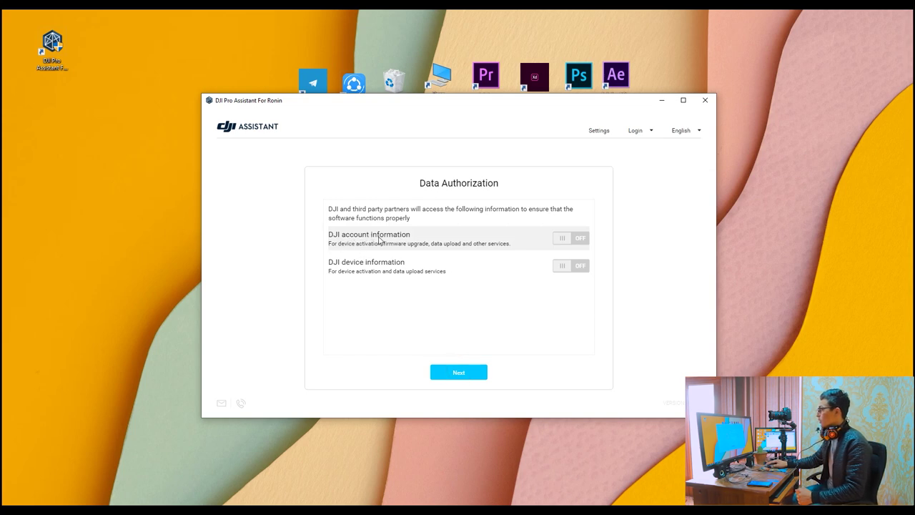
Authorize access to DJI account information and DJI device information, and join the User Experience Improvement Program.
left_click(562, 239)
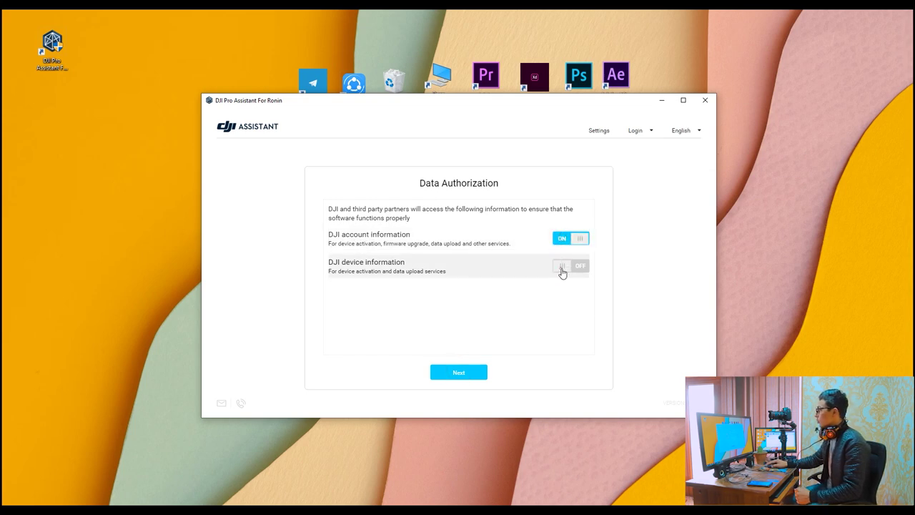
left_click(562, 266)
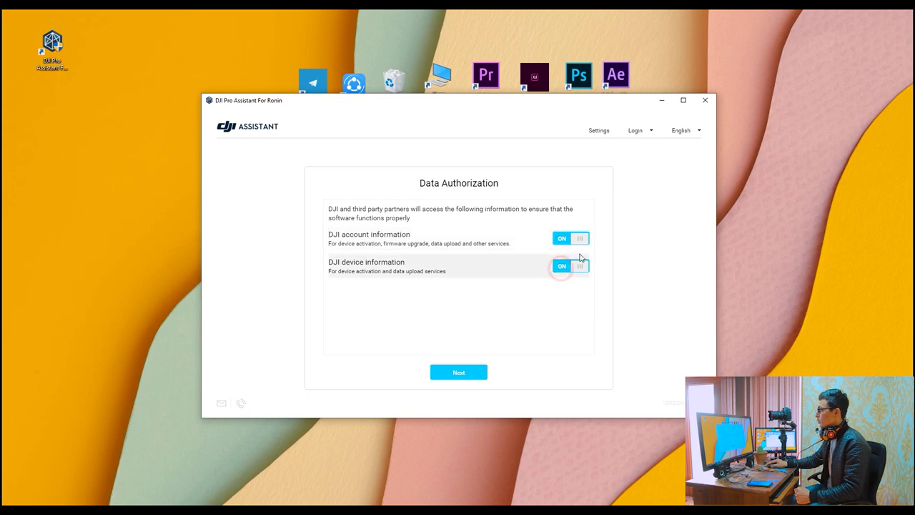
left_click(455, 374)
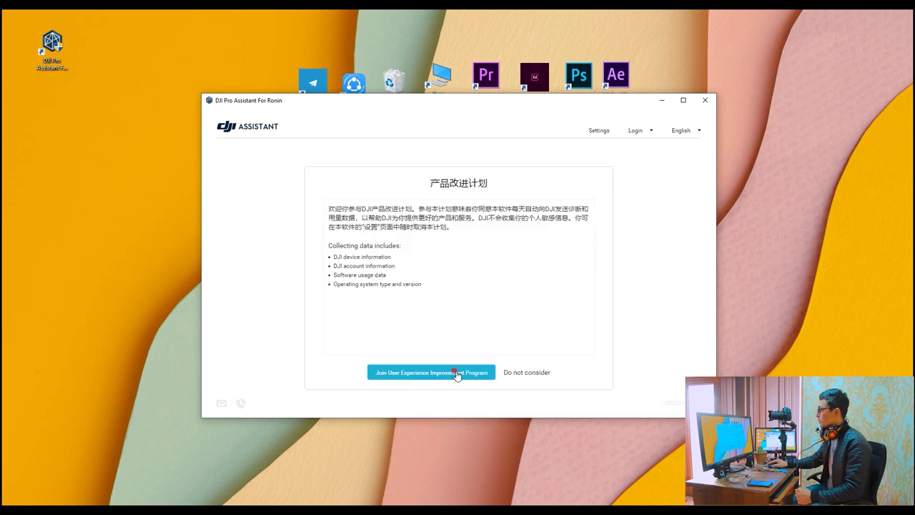
left_click(453, 370)
left_click(420, 373)
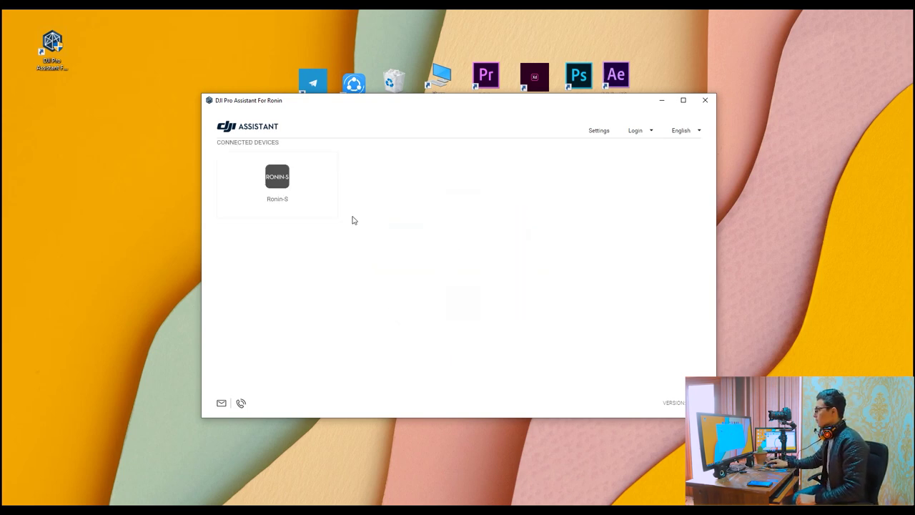
Open the connected Ronin-S and refresh its firmware with version V2.2.1.10.
left_click(273, 184)
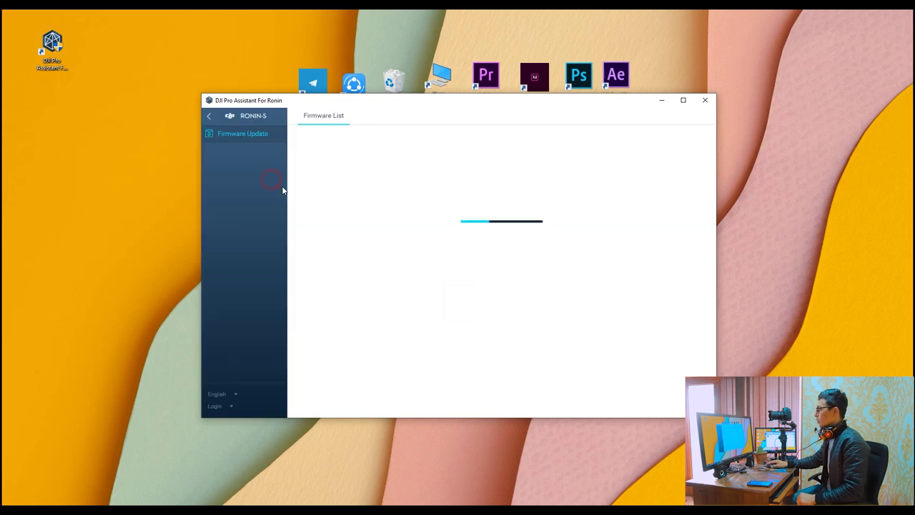
left_click(563, 113)
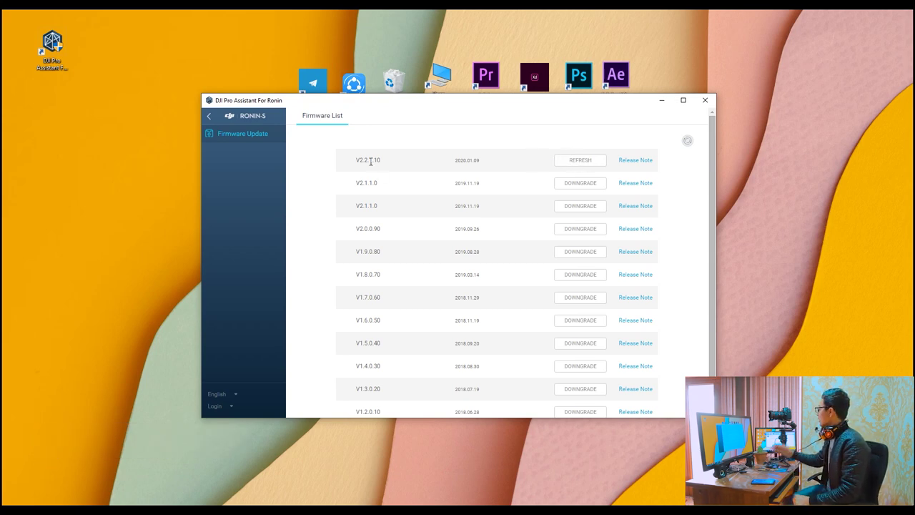
left_click(576, 163)
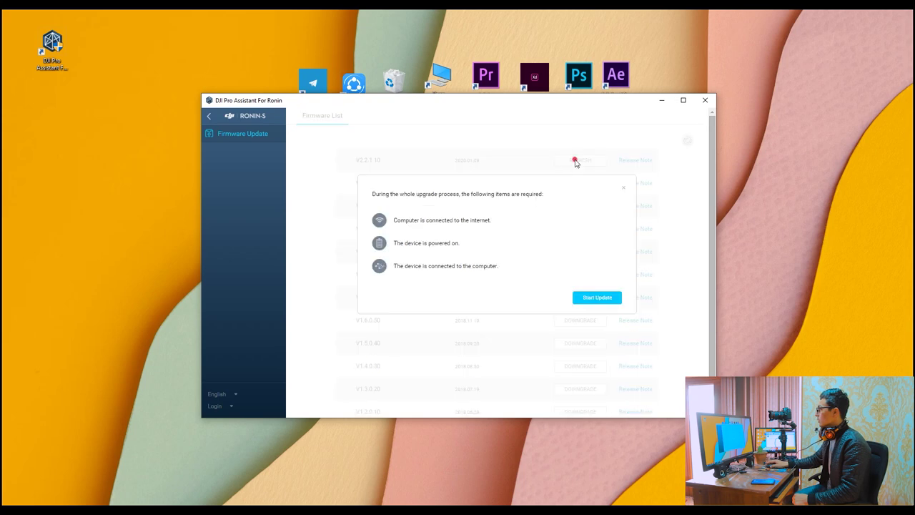
left_click(583, 299)
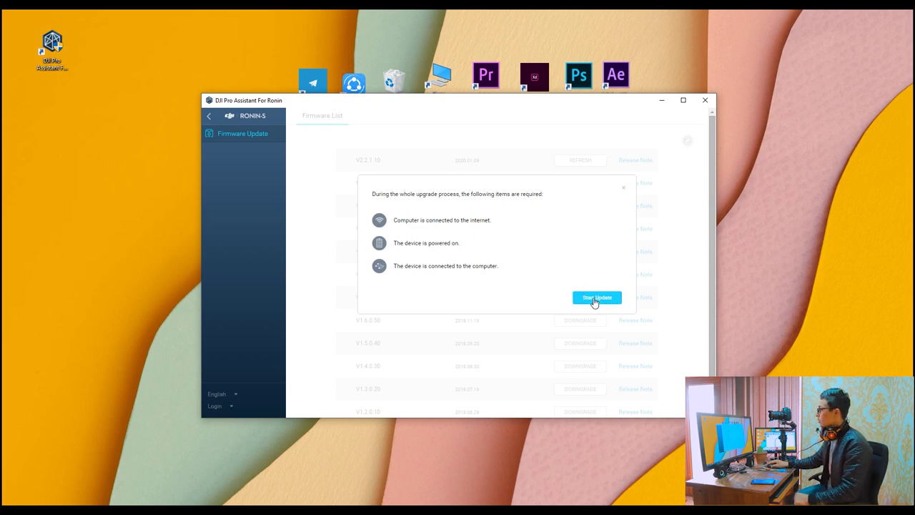
left_click(594, 298)
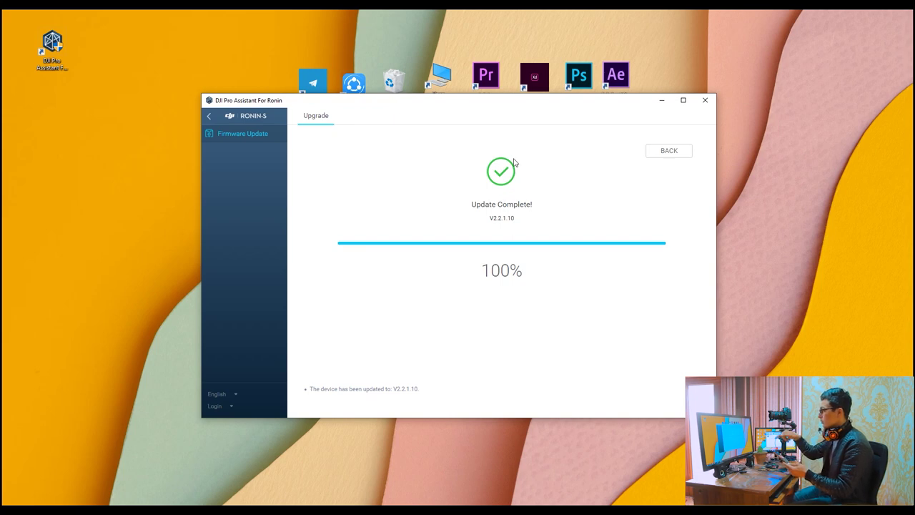
Leave the finished firmware update and quit DJI Pro Assistant For Ronin.
left_click(670, 150)
left_click(706, 100)
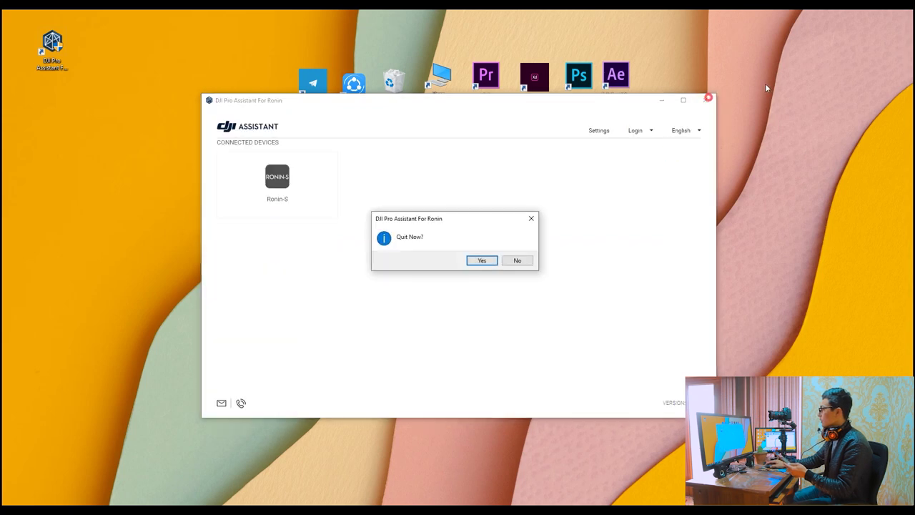
left_click(484, 262)
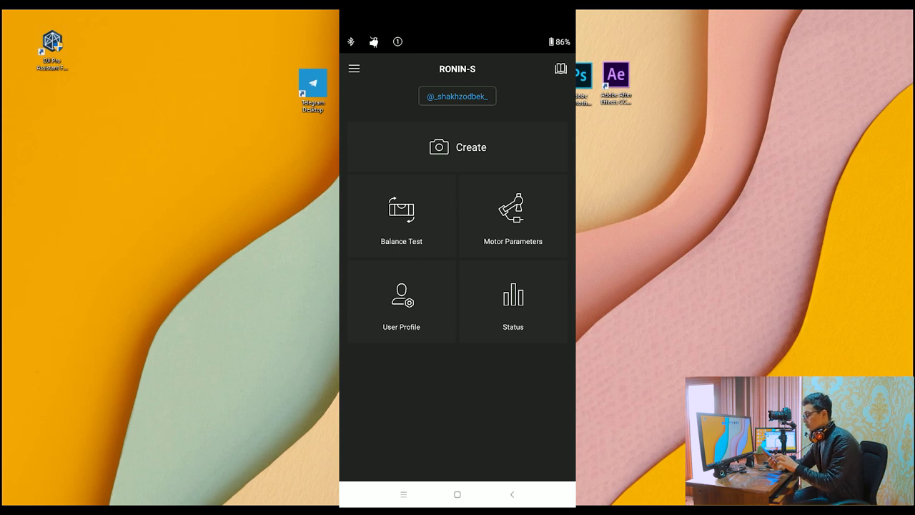
Open the User Profile in the Ronin phone app and examine the M1, M2 and M3 settings.
left_click(401, 303)
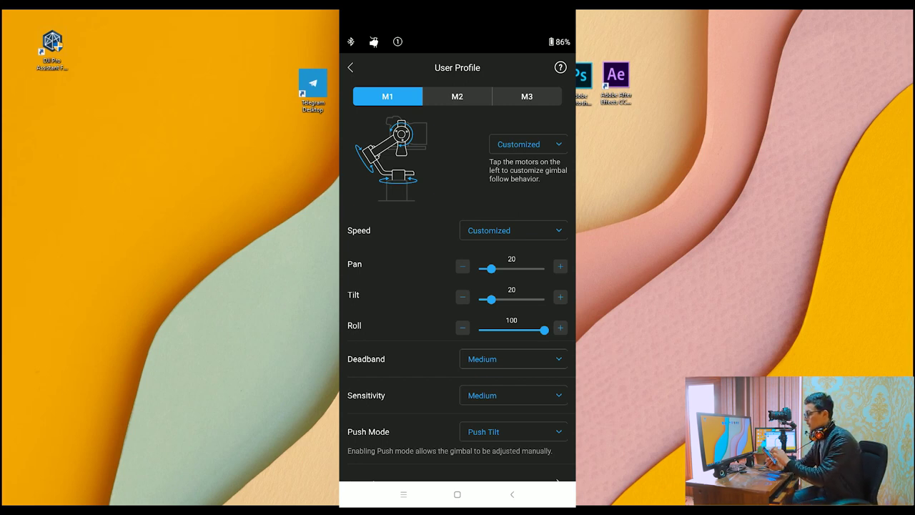
left_click(457, 96)
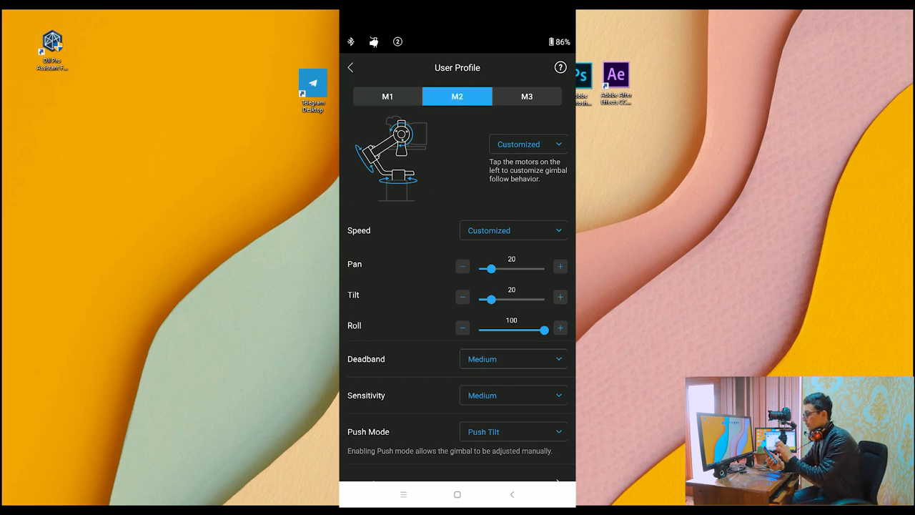
left_click(527, 96)
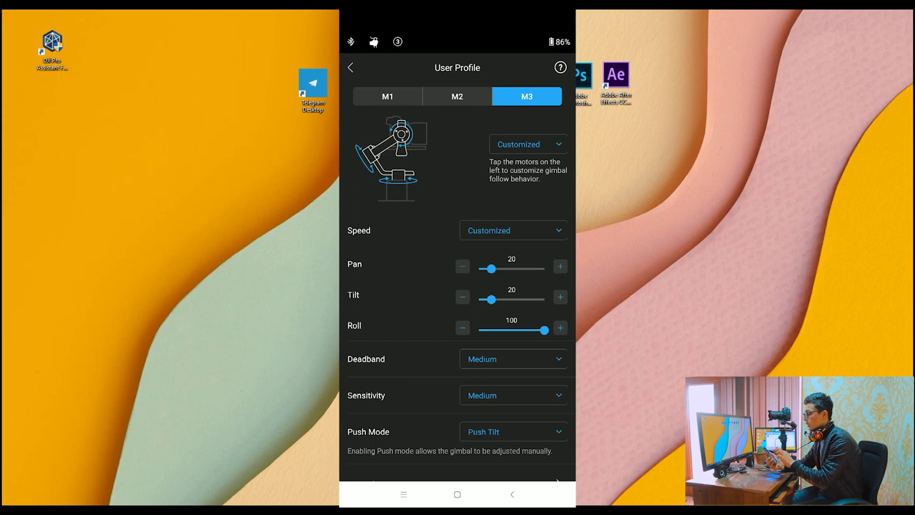
Set the gimbal follow mode of the M1 user profile to FPV.
left_click(386, 96)
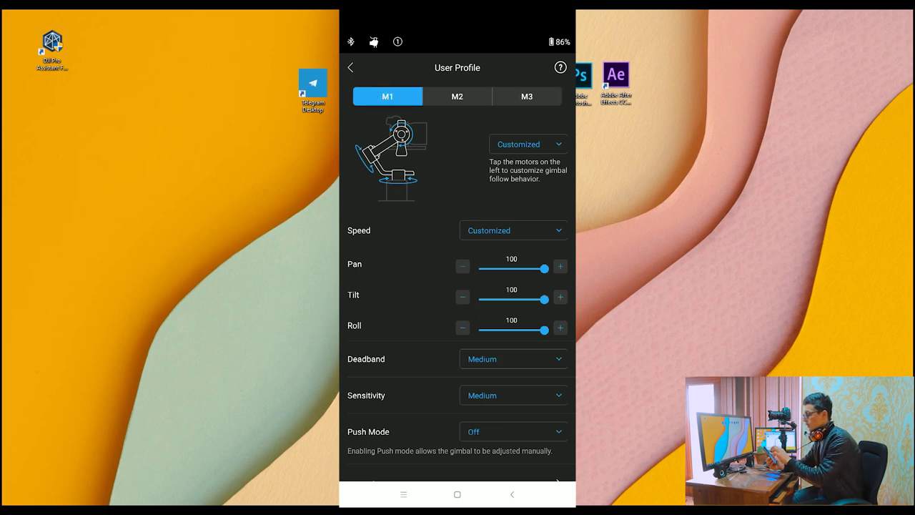
left_click(529, 144)
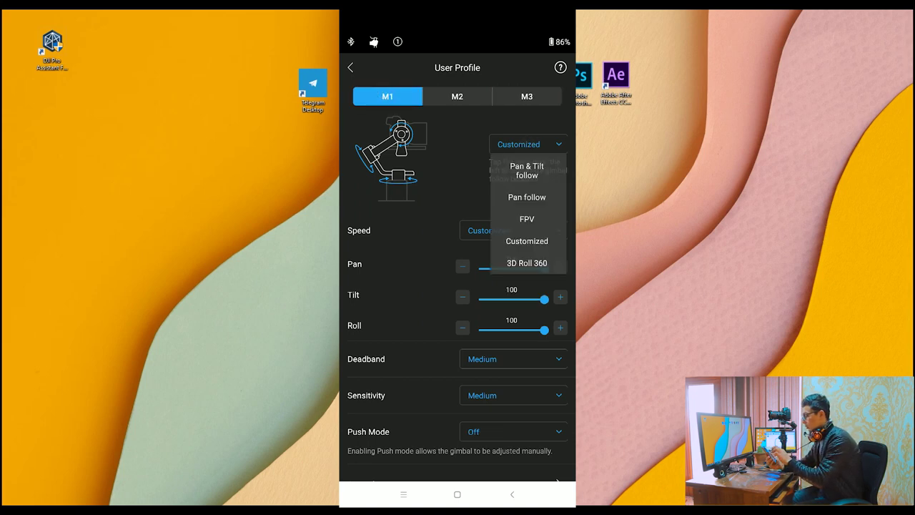
left_click(527, 218)
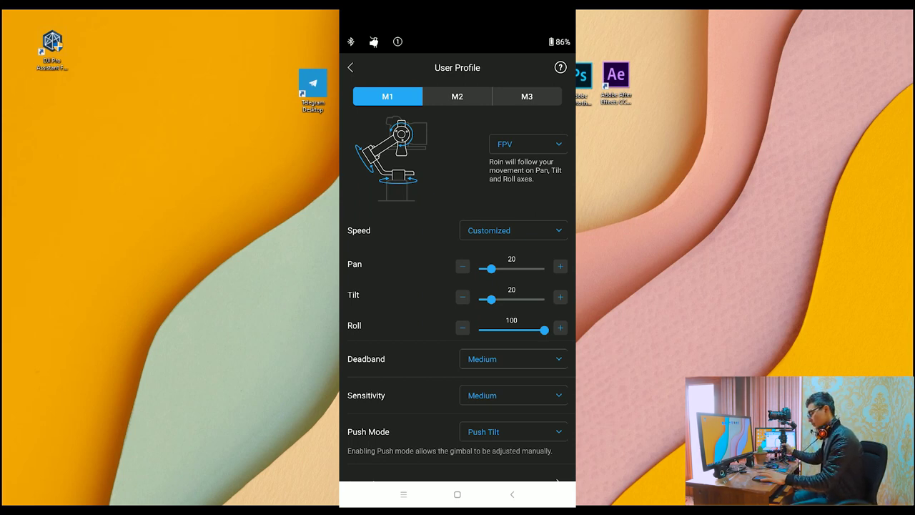
key("alt+F4")
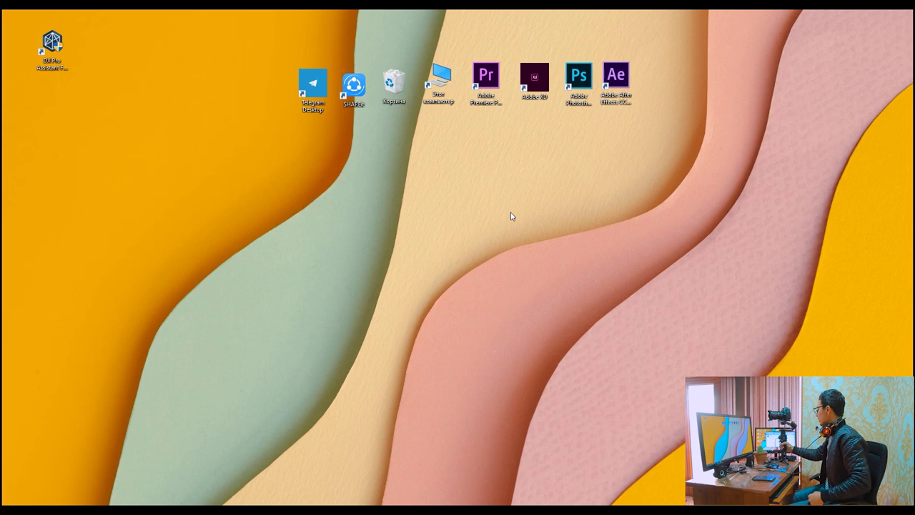